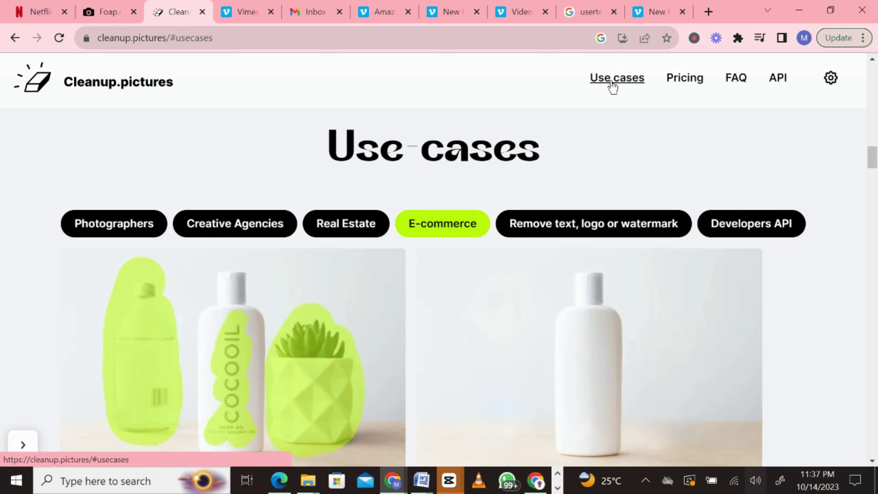
# - Review the E-commerce before-and-after example in the Use cases section
pyautogui.scroll(-5, 482, 236)
pyautogui.scroll(4, 482, 235)
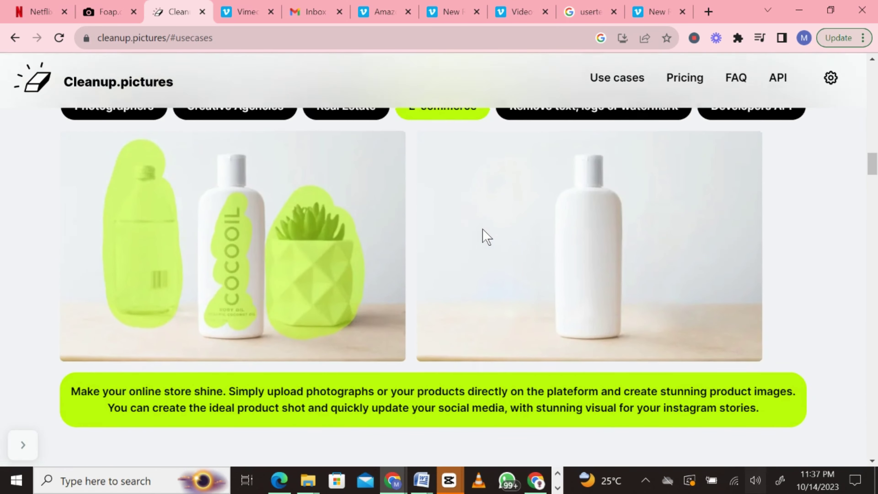
pyautogui.scroll(1, 484, 229)
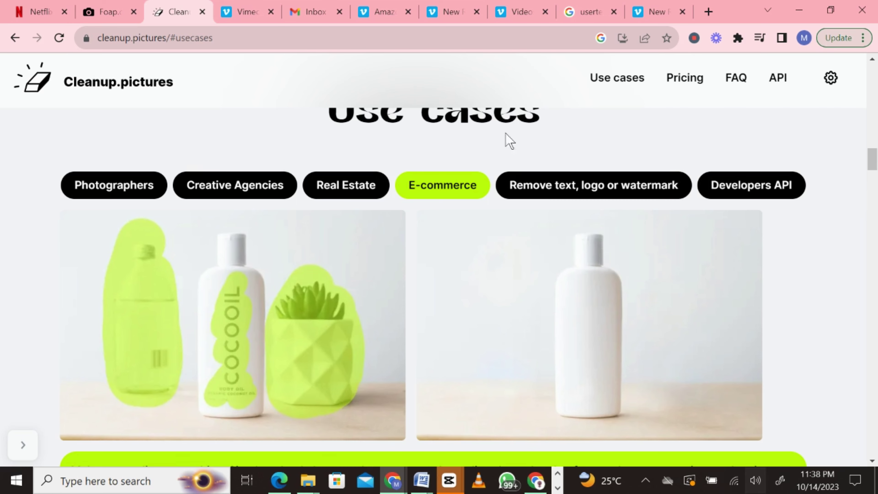
# - Go to the Pricing section and compare the Free, Pro, ClipDrop Pro and API plans
pyautogui.click(672, 83)
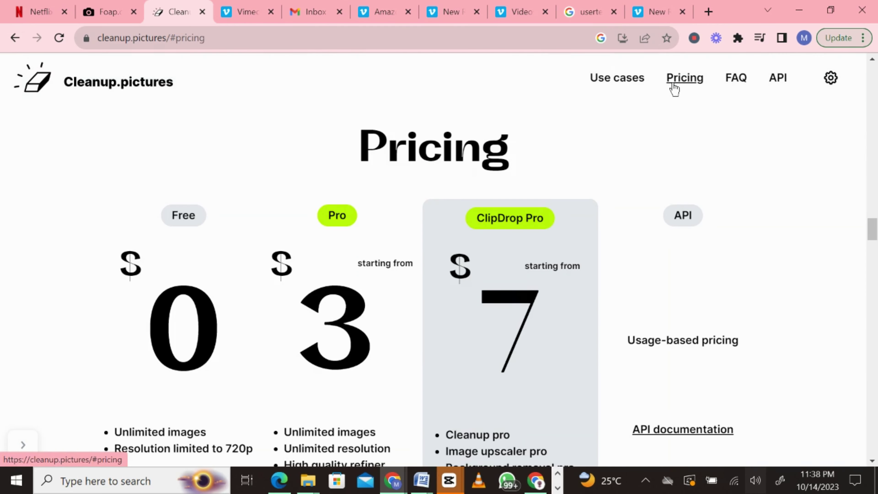
pyautogui.scroll(-3, 510, 334)
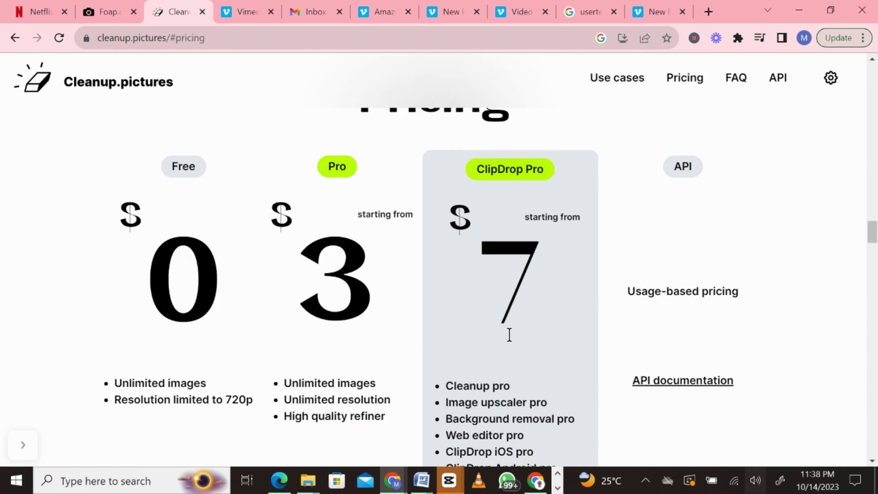
pyautogui.scroll(-3, 509, 334)
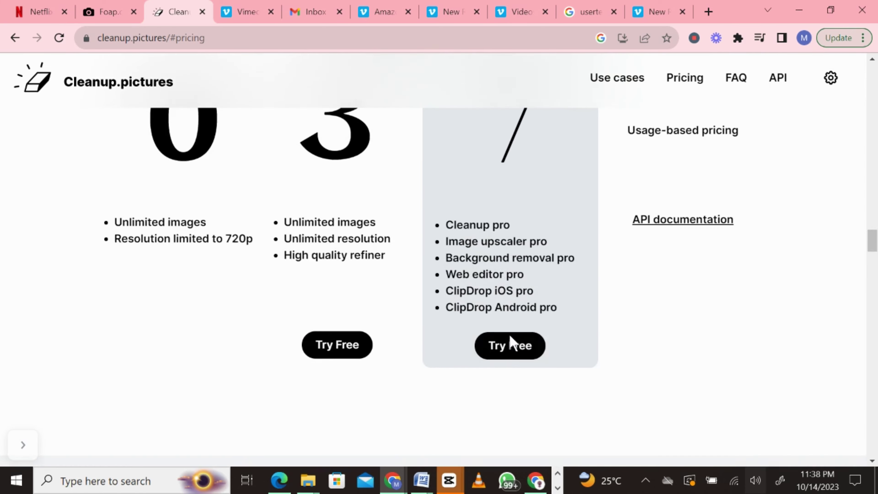
pyautogui.scroll(4, 509, 334)
pyautogui.scroll(-3, 267, 401)
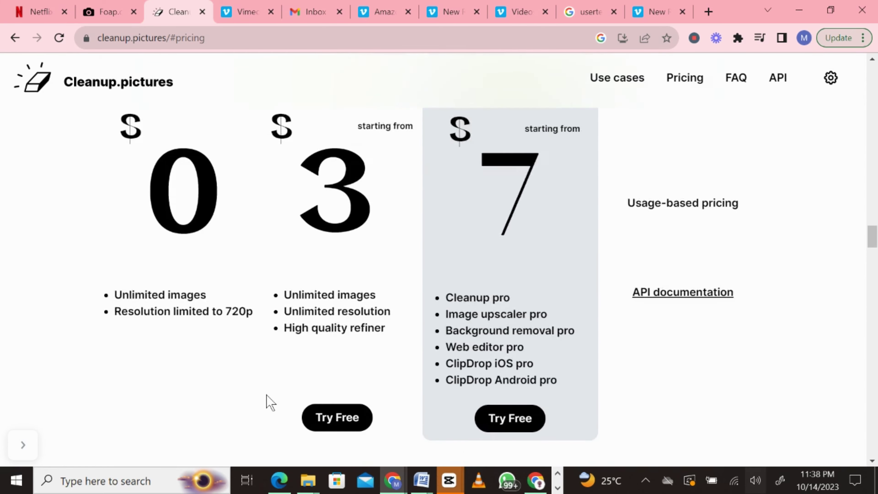
pyautogui.scroll(3, 267, 401)
pyautogui.scroll(-4, 267, 401)
pyautogui.scroll(1, 266, 398)
pyautogui.scroll(3, 271, 402)
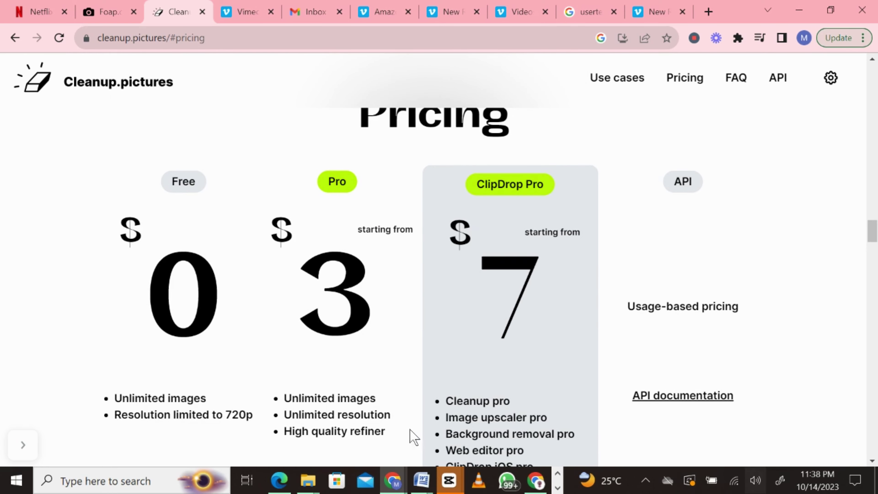
pyautogui.scroll(-3, 534, 409)
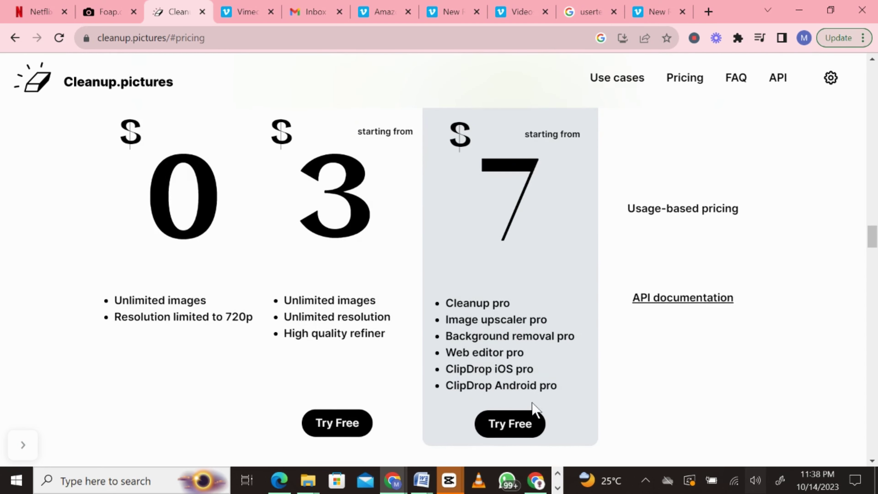
pyautogui.scroll(2, 535, 409)
pyautogui.scroll(3, 532, 402)
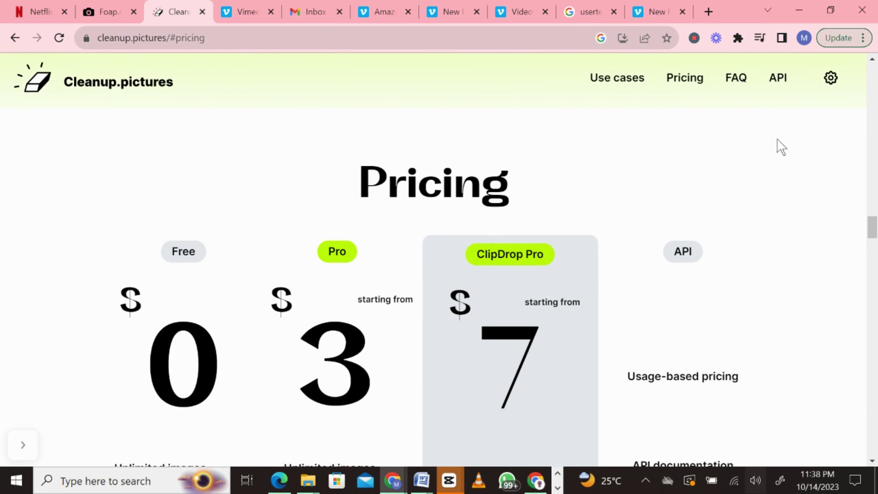
# - Go to the FAQ section and read through its answers, down to the mobile use and subscription management entries
pyautogui.click(736, 83)
pyautogui.scroll(-1, 513, 279)
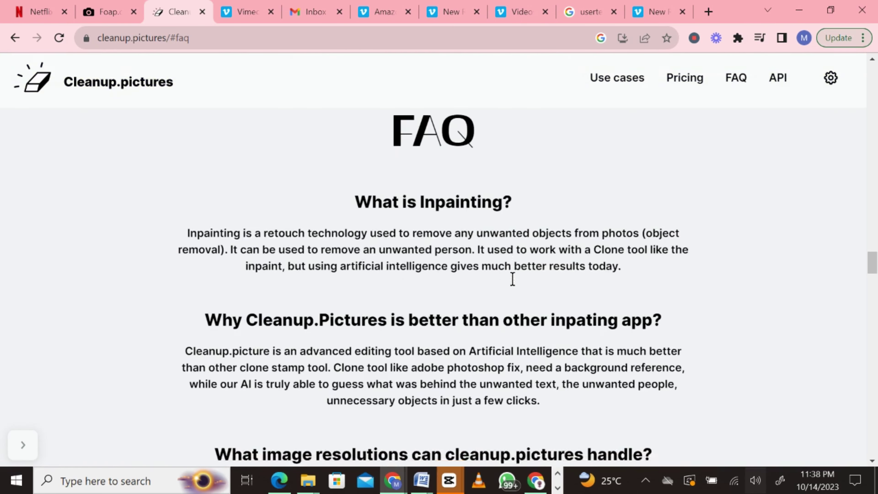
pyautogui.scroll(-16, 513, 279)
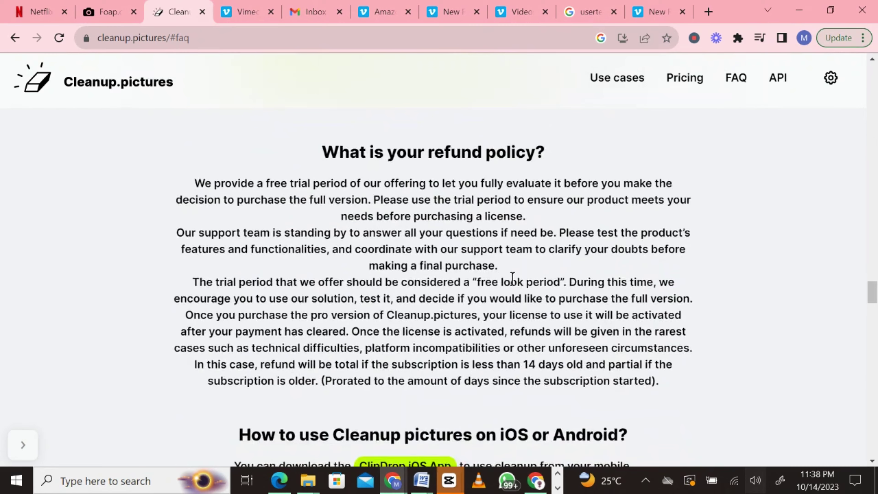
pyautogui.scroll(-14, 513, 278)
pyautogui.scroll(4, 513, 284)
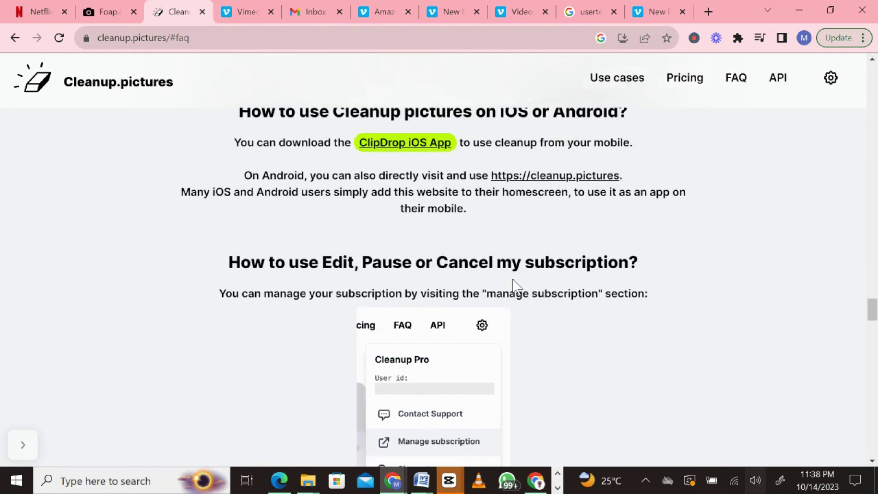
pyautogui.scroll(3, 513, 283)
pyautogui.scroll(-4, 513, 283)
pyautogui.scroll(2, 513, 284)
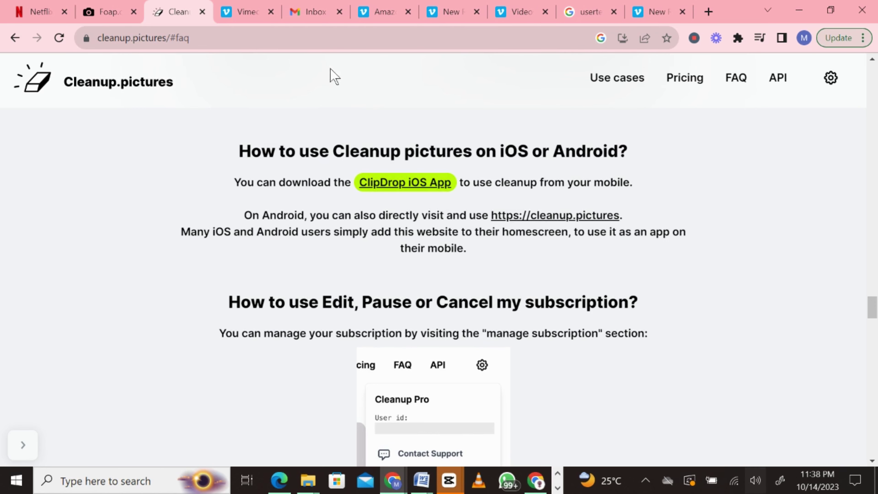
# - Return to the site's home page and open the brown jacket example image in the editor
pyautogui.click(81, 85)
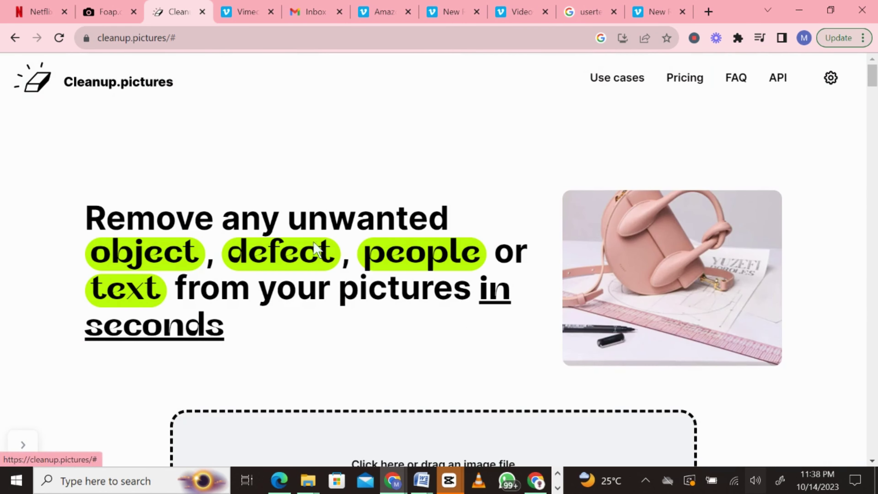
pyautogui.scroll(-3, 363, 314)
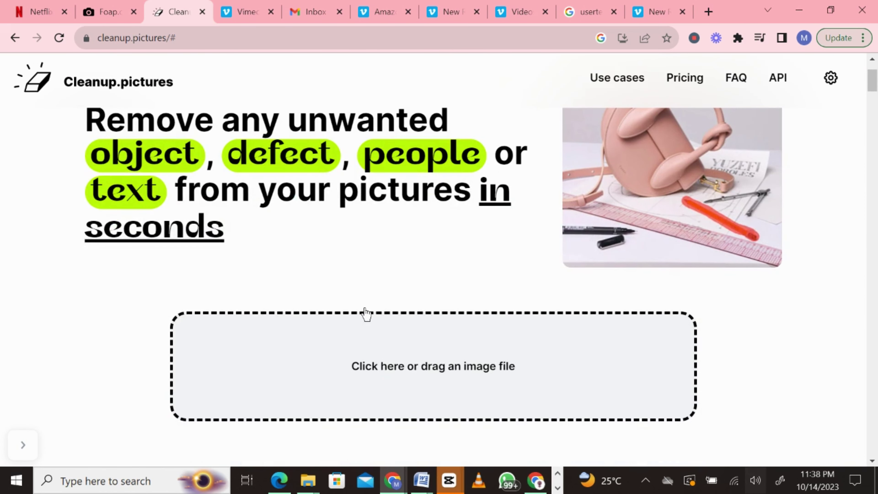
pyautogui.scroll(-4, 477, 261)
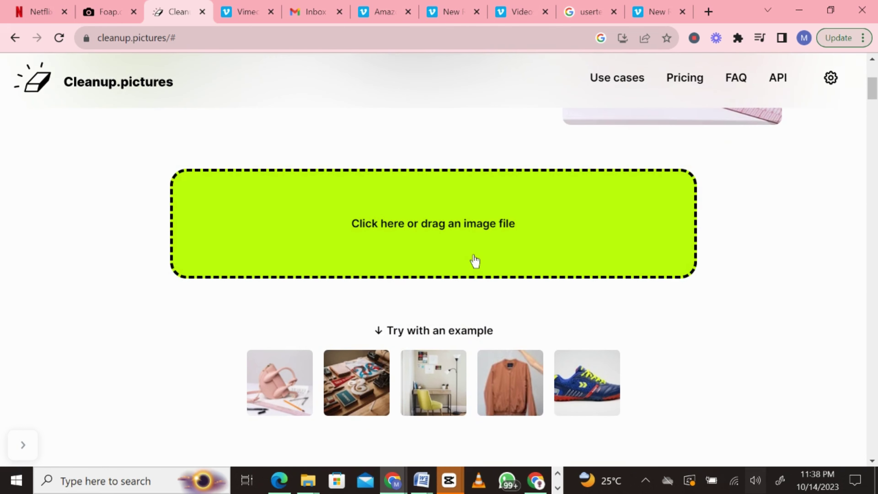
pyautogui.click(503, 393)
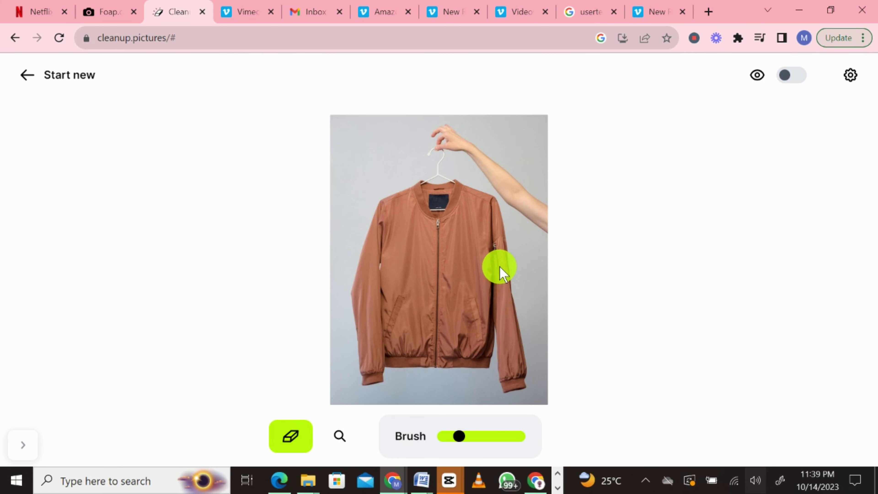
# - Erase the small zipper on the upper sleeve of the jacket
pyautogui.scroll(3, 501, 270)
pyautogui.scroll(3, 500, 270)
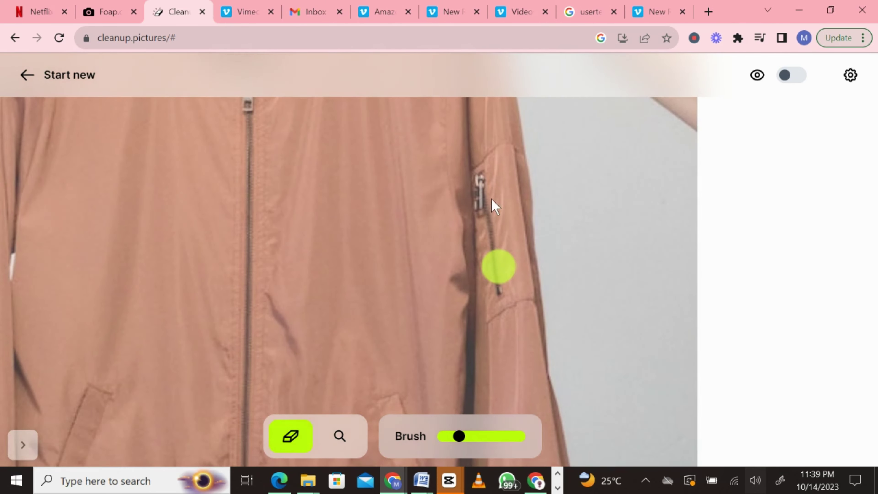
pyautogui.scroll(3, 494, 271)
pyautogui.scroll(3, 492, 273)
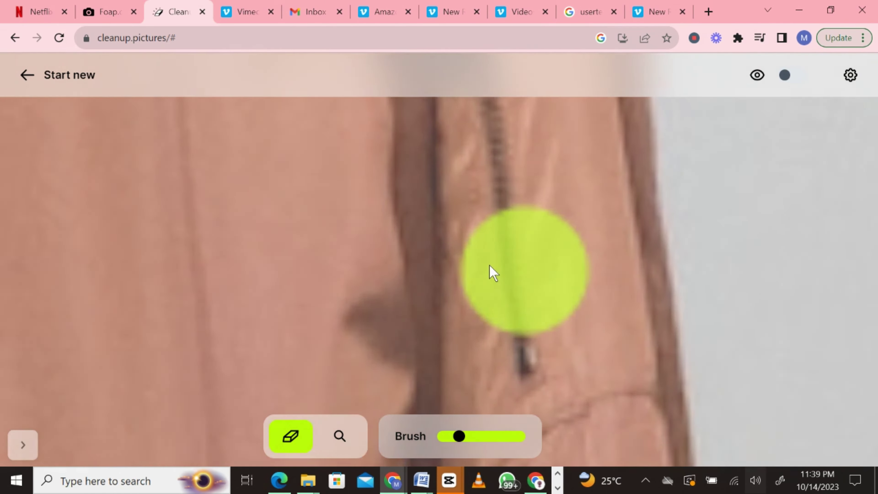
pyautogui.scroll(-5, 493, 273)
pyautogui.scroll(-5, 493, 273)
pyautogui.click(491, 270)
pyautogui.scroll(3, 491, 270)
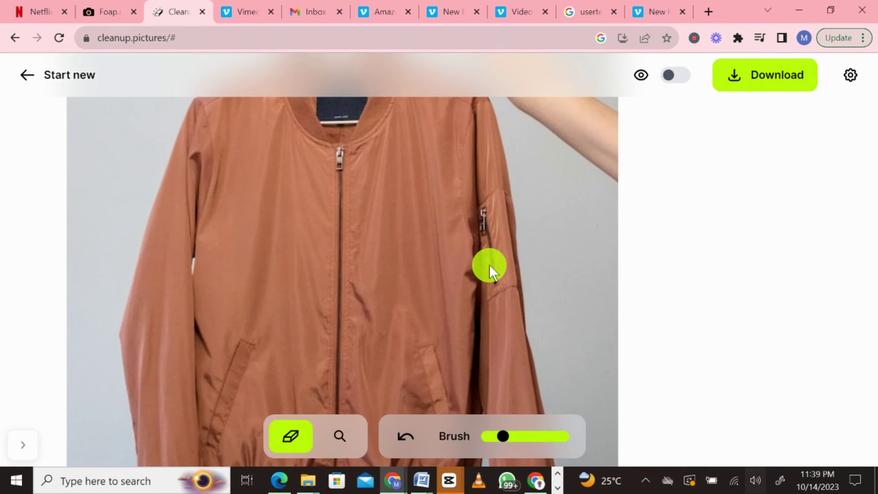
pyautogui.moveTo(491, 262)
pyautogui.mouseDown()
pyautogui.moveTo(485, 212)
pyautogui.moveTo(490, 284)
pyautogui.moveTo(502, 304)
pyautogui.moveTo(496, 275)
pyautogui.mouseUp()
pyautogui.scroll(-3, 711, 317)
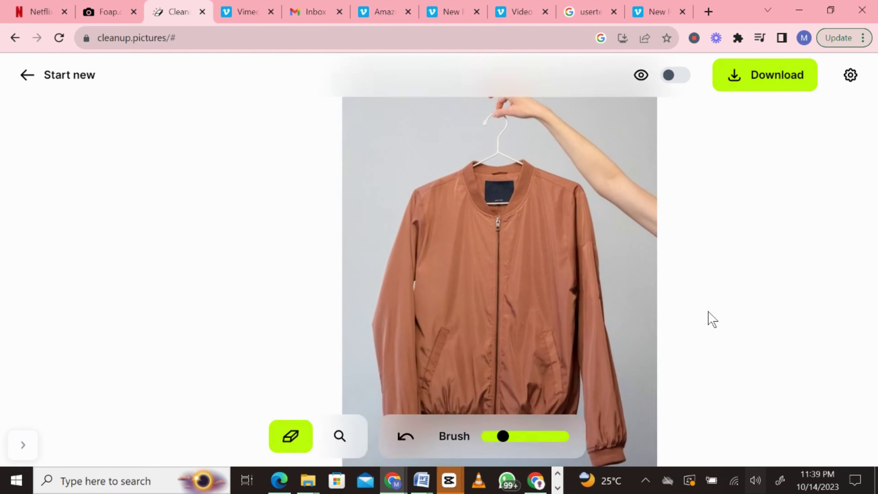
# - Erase the dark label inside the jacket's collar
pyautogui.moveTo(441, 153)
pyautogui.mouseDown()
pyautogui.moveTo(440, 164)
pyautogui.moveTo(423, 157)
pyautogui.mouseUp()
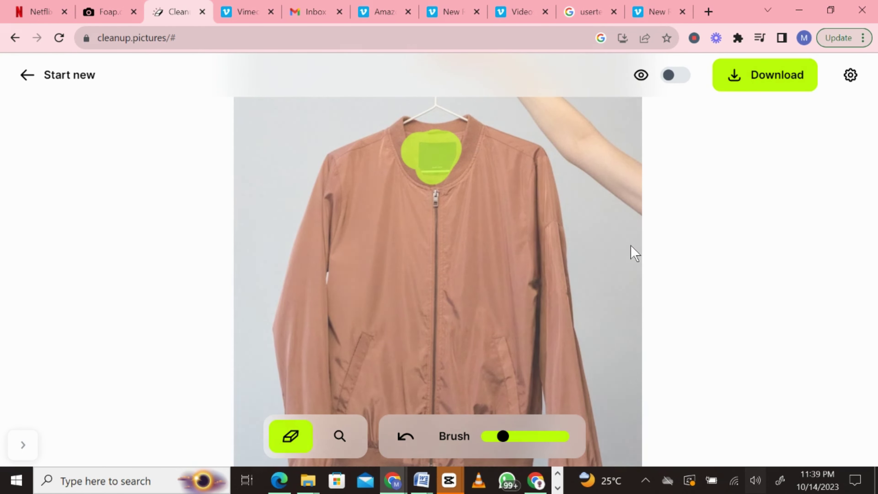
pyautogui.scroll(-3, 631, 252)
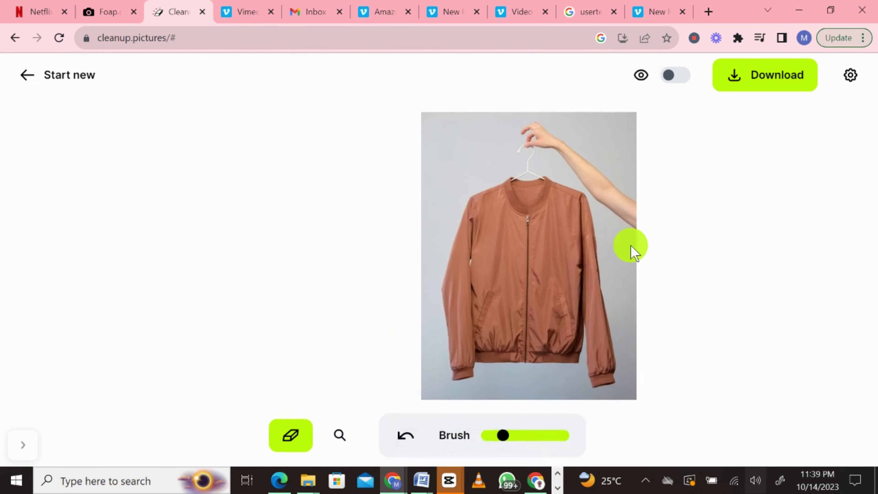
pyautogui.scroll(2, 631, 252)
pyautogui.scroll(-3, 631, 252)
pyautogui.scroll(1, 632, 253)
pyautogui.scroll(2, 631, 252)
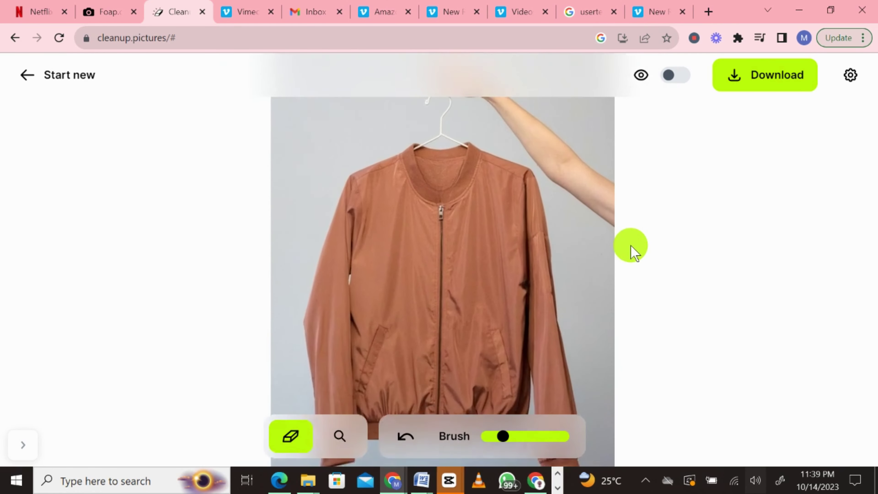
# - Erase the metal pull at the top of the jacket's front zipper
pyautogui.scroll(-2, 631, 251)
pyautogui.scroll(4, 631, 251)
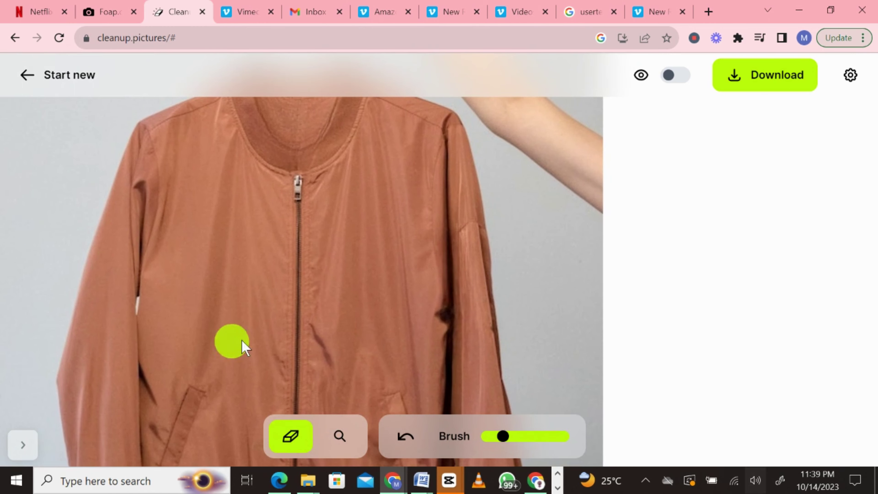
pyautogui.moveTo(309, 192)
pyautogui.mouseDown()
pyautogui.moveTo(300, 189)
pyautogui.moveTo(304, 203)
pyautogui.mouseUp()
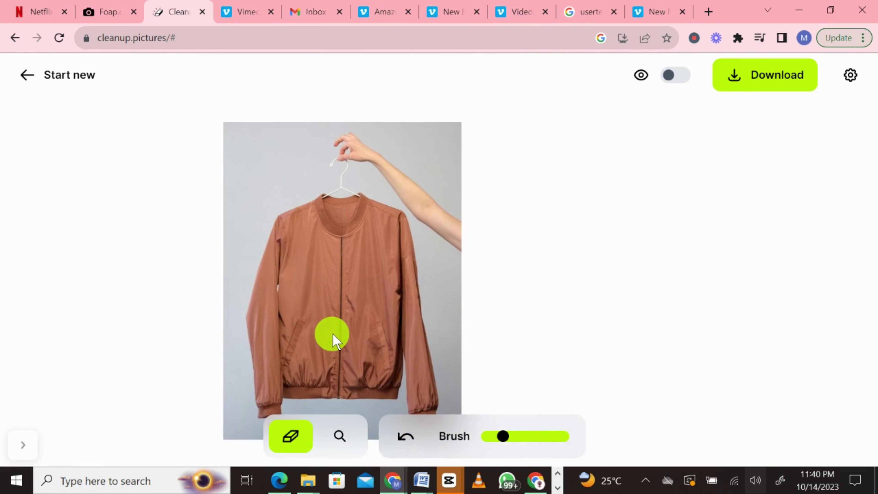
# - Erase the arm and hand holding the hanger, and clean the leftover smudge from the hanger's hook
pyautogui.moveTo(340, 145)
pyautogui.mouseDown()
pyautogui.moveTo(391, 149)
pyautogui.moveTo(410, 187)
pyautogui.moveTo(370, 153)
pyautogui.moveTo(410, 204)
pyautogui.moveTo(467, 246)
pyautogui.mouseUp()
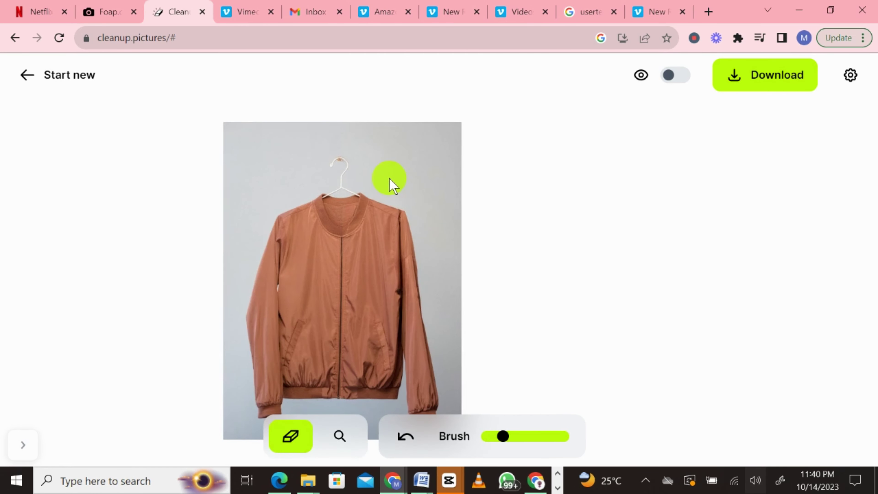
pyautogui.scroll(5, 343, 157)
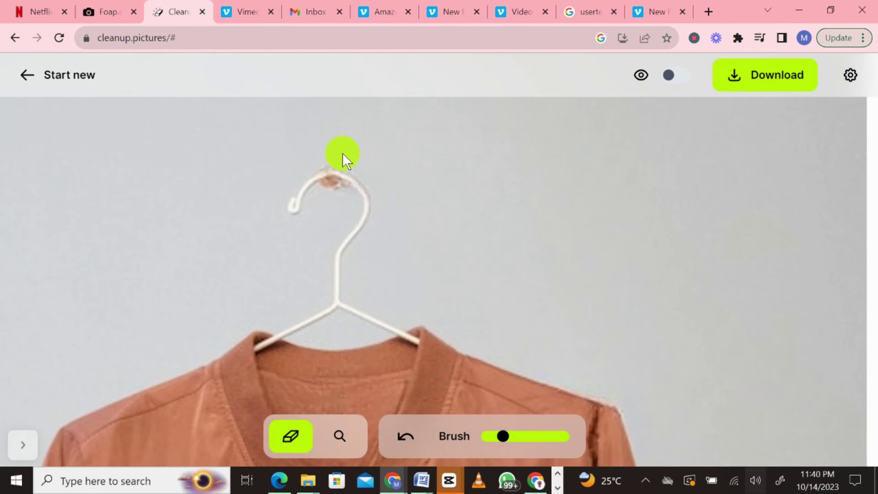
pyautogui.scroll(2, 329, 204)
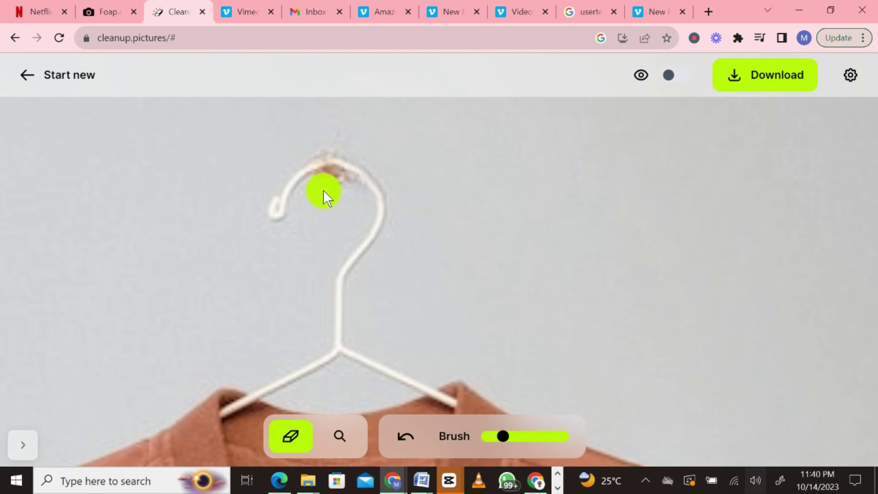
pyautogui.scroll(-8, 349, 189)
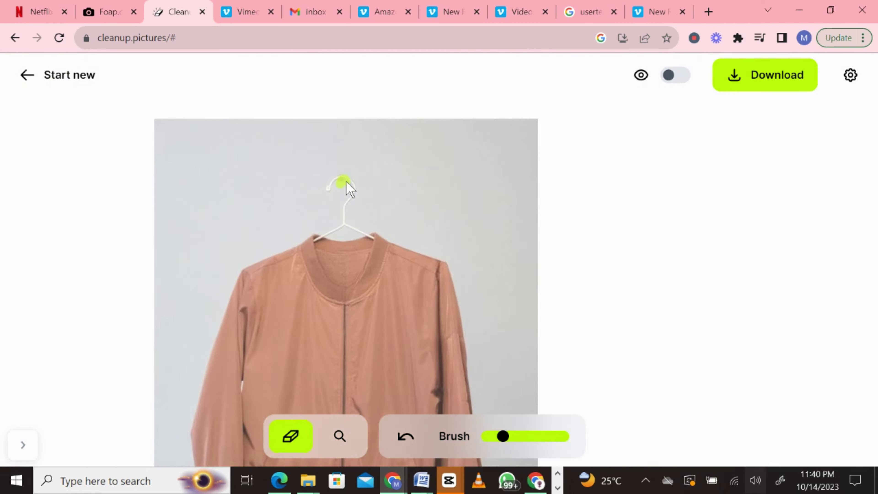
pyautogui.scroll(4, 349, 189)
pyautogui.scroll(-3, 350, 189)
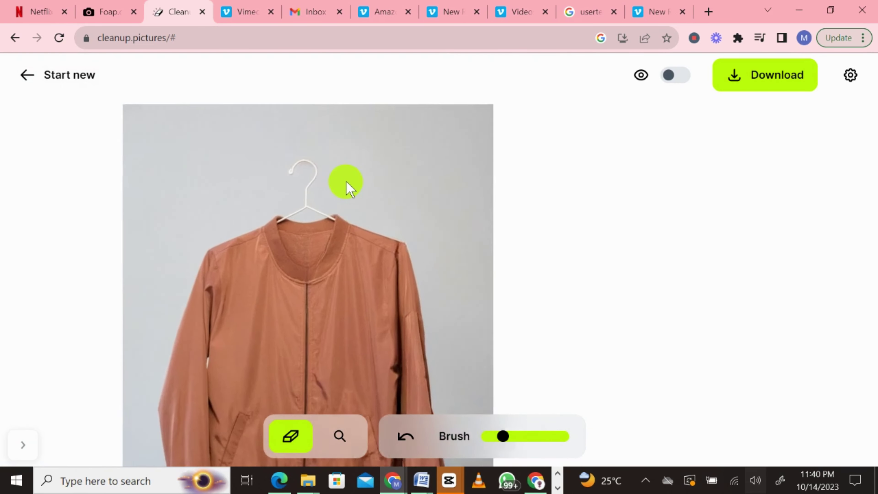
# - Download the cleaned jacket image
pyautogui.scroll(1, 349, 189)
pyautogui.scroll(-1, 349, 189)
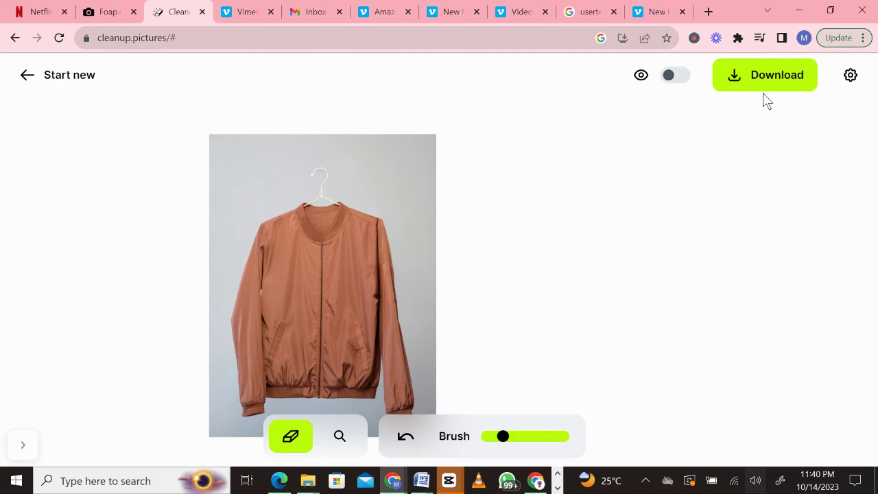
pyautogui.click(765, 86)
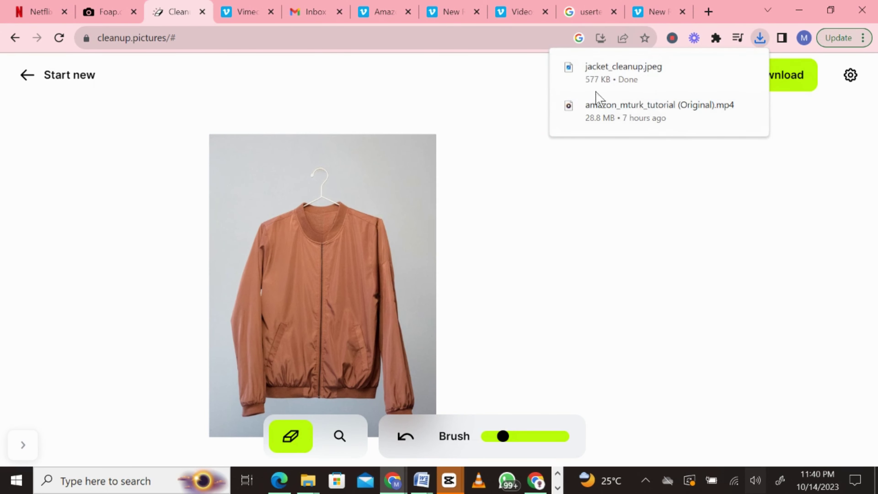
# - Start a new cleanup and open the example image of the desk with the yellow chair
pyautogui.click(31, 84)
pyautogui.scroll(-5, 108, 102)
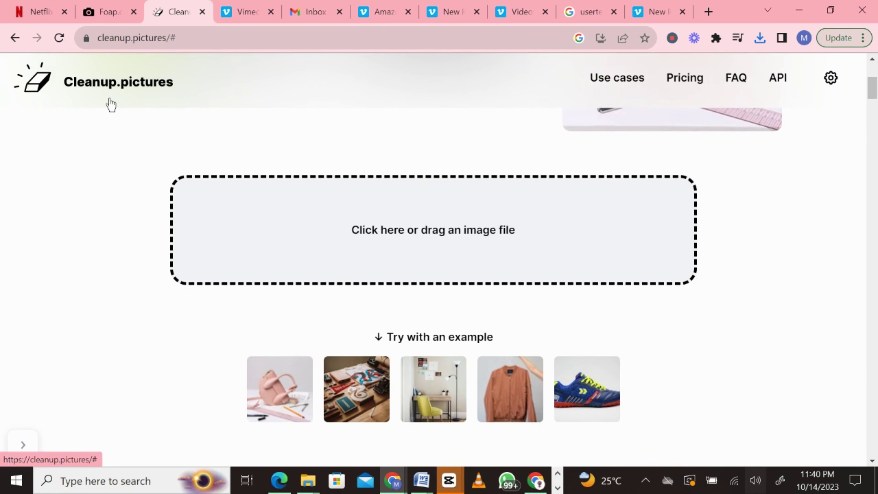
pyautogui.click(418, 415)
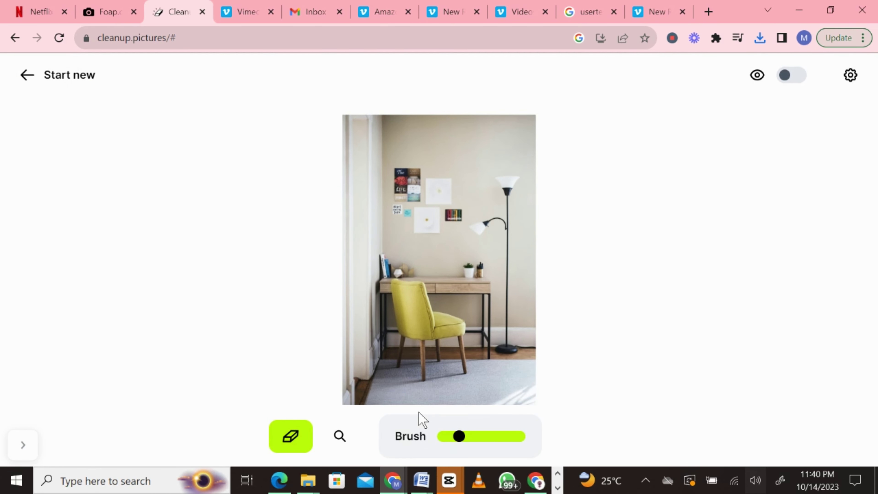
# - Erase the small colourful picture and the two small notes from the wall above the desk
pyautogui.scroll(5, 482, 285)
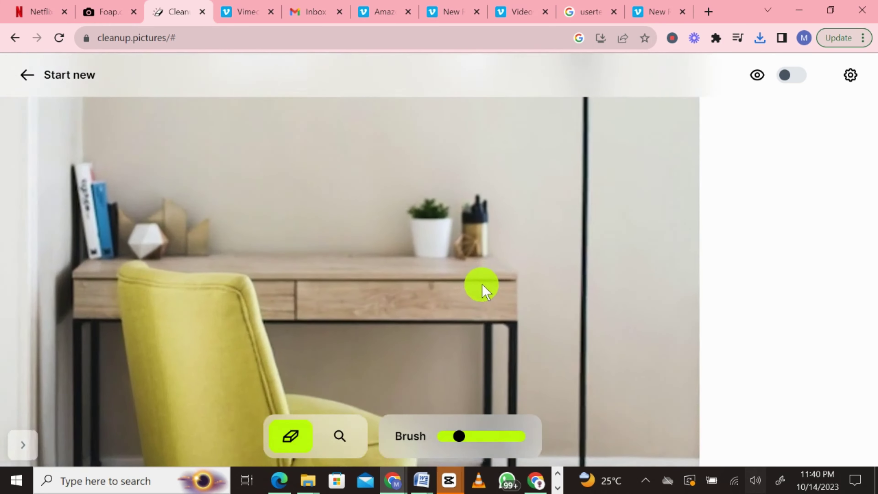
pyautogui.scroll(-3, 483, 285)
pyautogui.scroll(4, 482, 284)
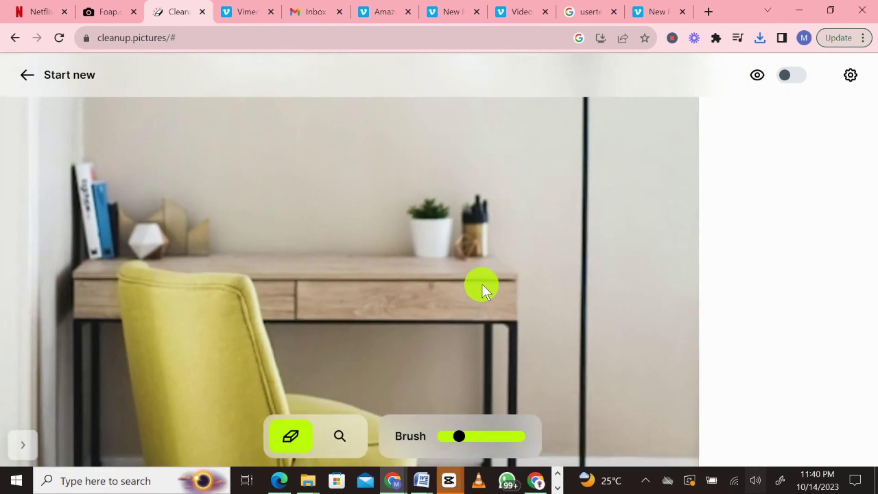
pyautogui.scroll(-3, 482, 285)
pyautogui.scroll(2, 482, 284)
pyautogui.scroll(-3, 483, 284)
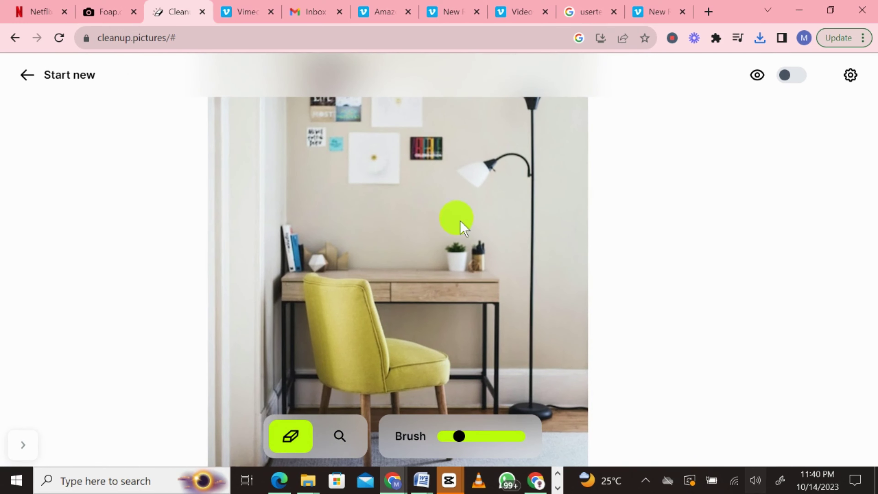
pyautogui.moveTo(435, 148)
pyautogui.mouseDown()
pyautogui.moveTo(416, 162)
pyautogui.moveTo(439, 151)
pyautogui.mouseUp()
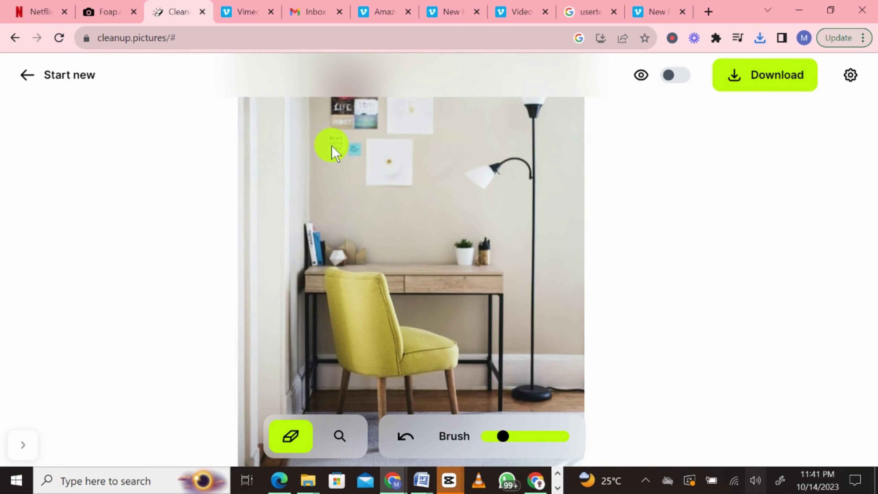
pyautogui.moveTo(328, 155)
pyautogui.mouseDown()
pyautogui.moveTo(349, 152)
pyautogui.moveTo(349, 160)
pyautogui.mouseUp()
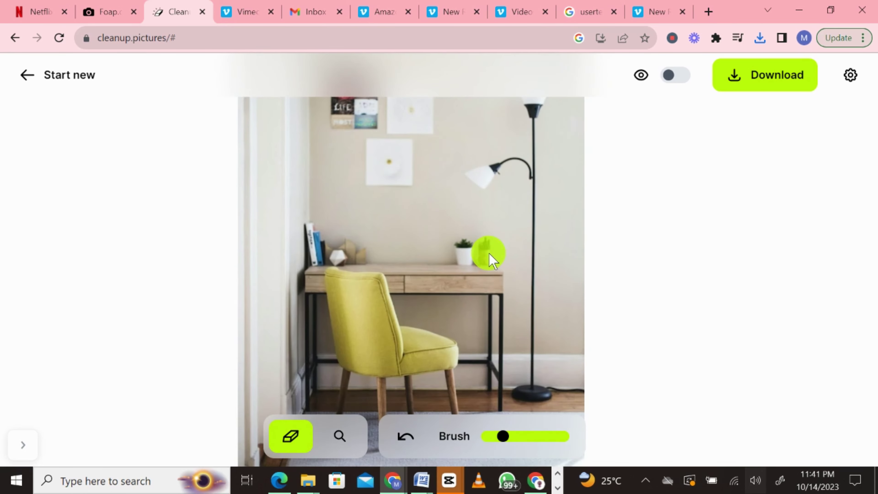
# - Erase the pencil holder beside the potted plant on the desk and brush over its leftover smudge
pyautogui.moveTo(489, 256)
pyautogui.mouseDown()
pyautogui.moveTo(492, 245)
pyautogui.moveTo(492, 260)
pyautogui.mouseUp()
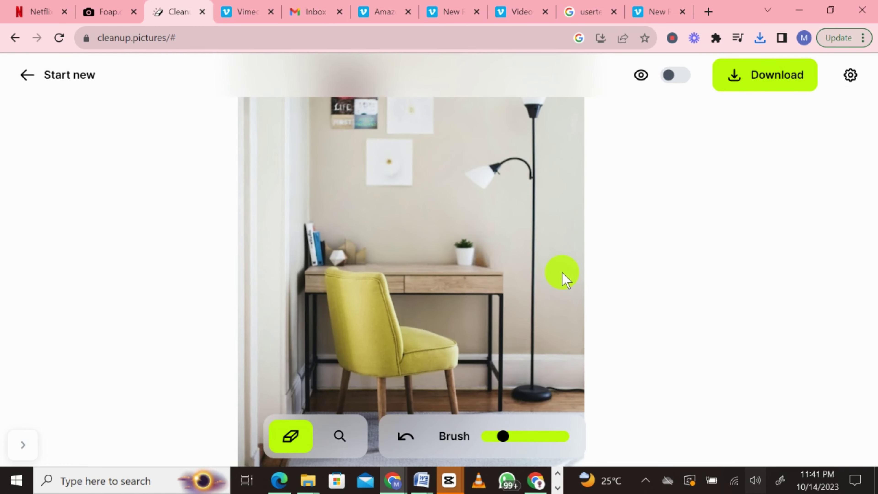
pyautogui.scroll(3, 524, 300)
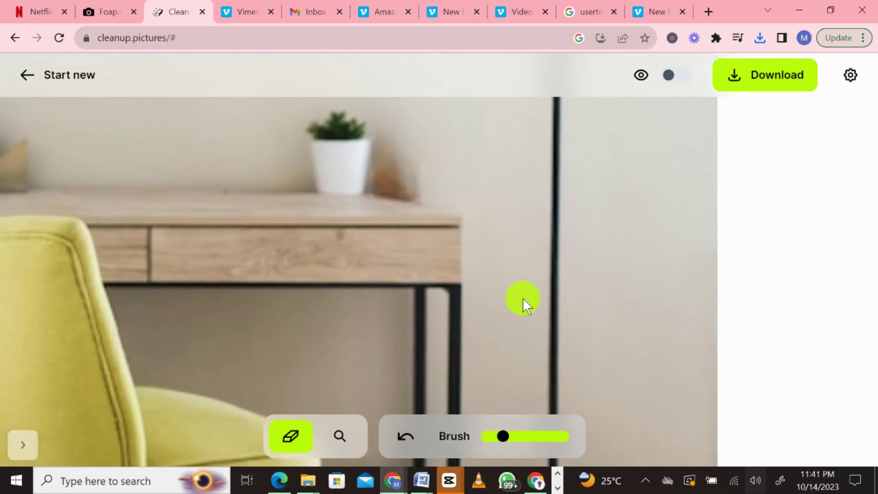
pyautogui.scroll(-1, 523, 300)
pyautogui.moveTo(448, 196)
pyautogui.mouseDown()
pyautogui.moveTo(444, 218)
pyautogui.moveTo(445, 208)
pyautogui.moveTo(459, 224)
pyautogui.mouseUp()
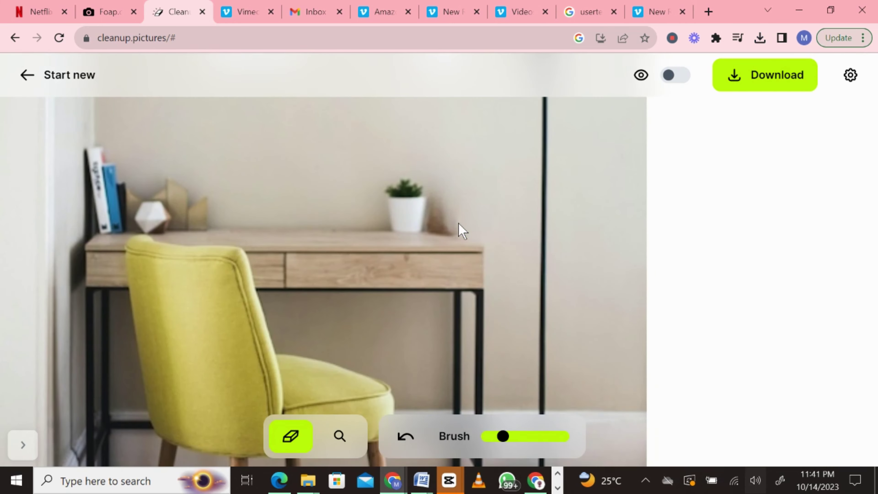
pyautogui.scroll(3, 458, 223)
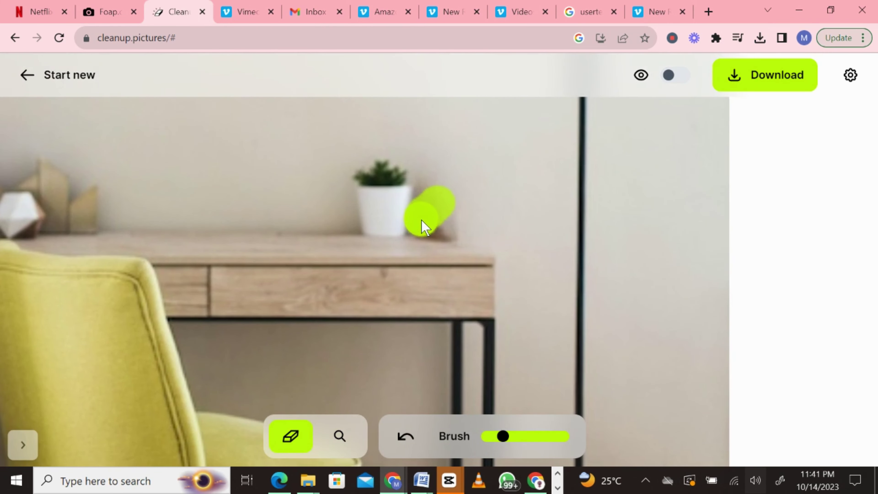
pyautogui.moveTo(422, 220)
pyautogui.mouseDown()
pyautogui.moveTo(443, 230)
pyautogui.moveTo(449, 219)
pyautogui.moveTo(437, 195)
pyautogui.mouseUp()
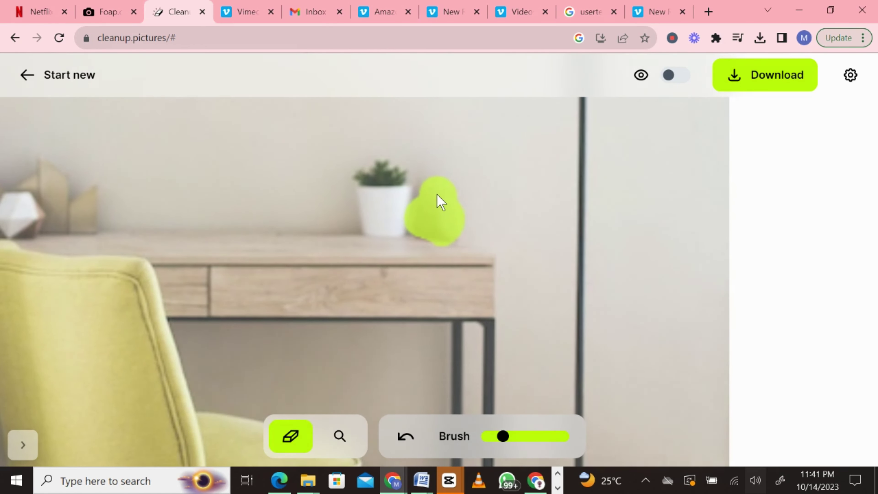
# - Try erasing the light patch at the rug's corner and the three remaining wall pictures, and undo these erasures
pyautogui.scroll(-3, 635, 277)
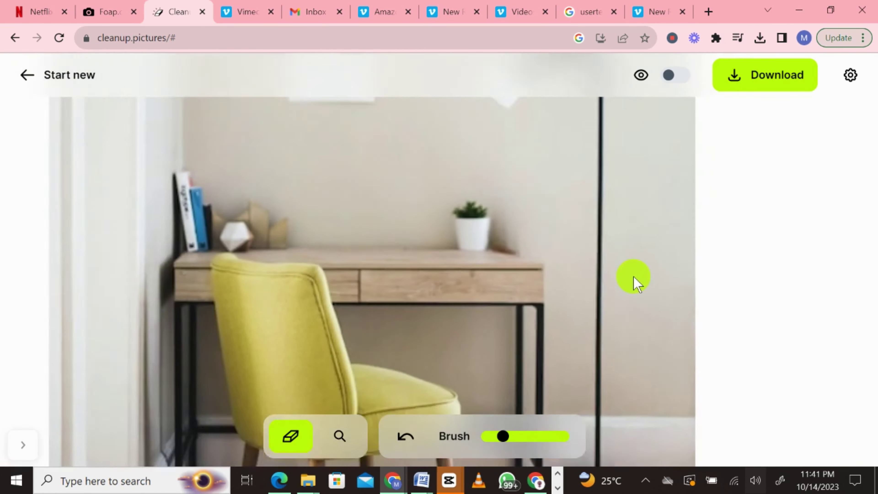
pyautogui.scroll(-3, 634, 277)
pyautogui.scroll(3, 635, 277)
pyautogui.scroll(-2, 635, 277)
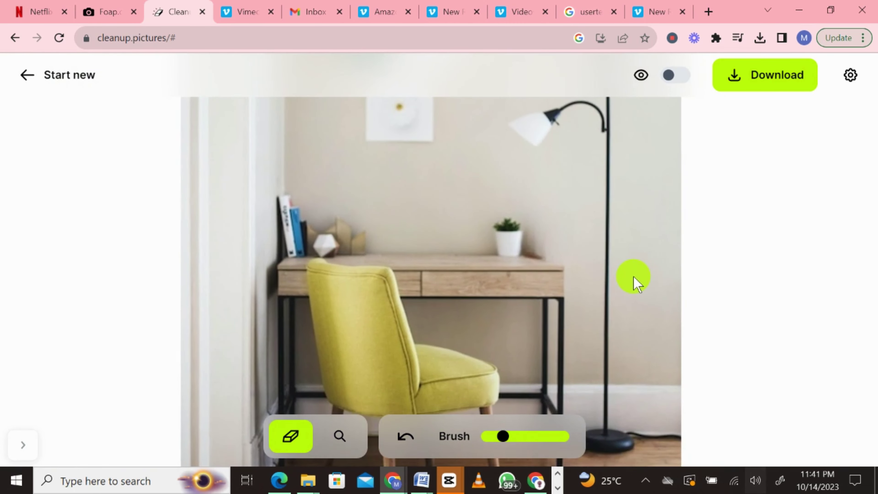
pyautogui.scroll(-3, 635, 279)
pyautogui.scroll(1, 634, 279)
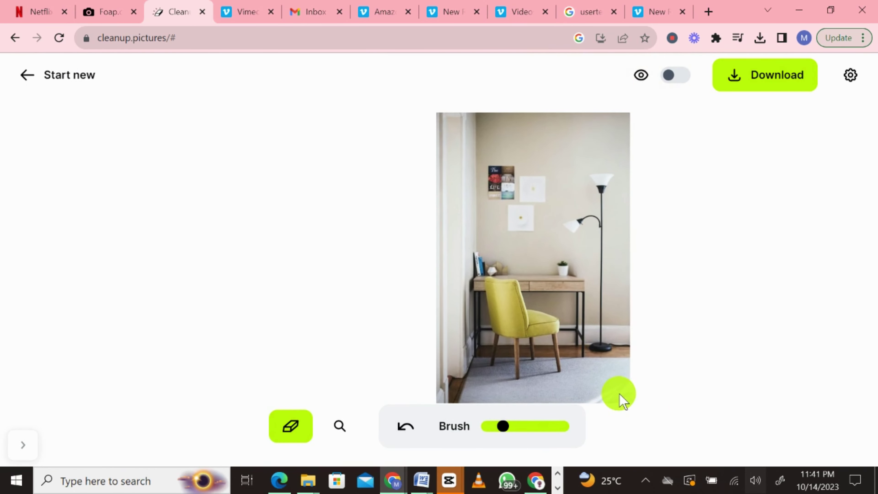
pyautogui.moveTo(620, 404); pyautogui.dragTo(619, 404)
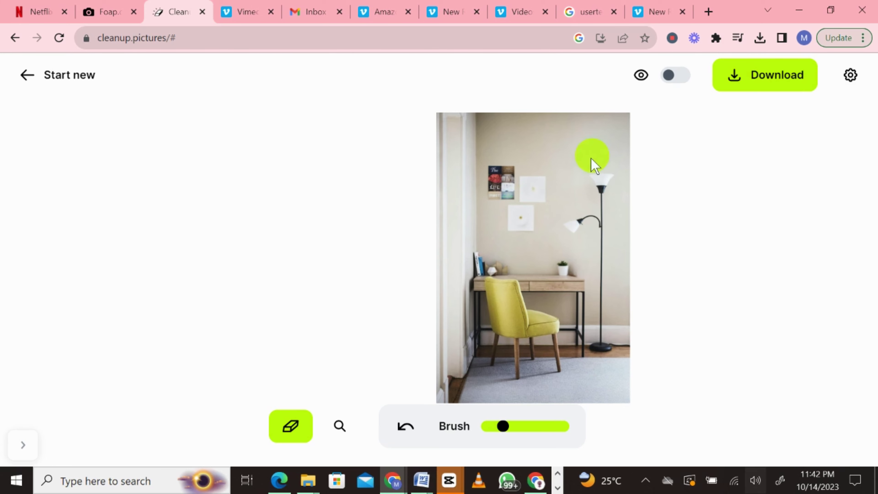
pyautogui.moveTo(507, 225); pyautogui.dragTo(528, 228)
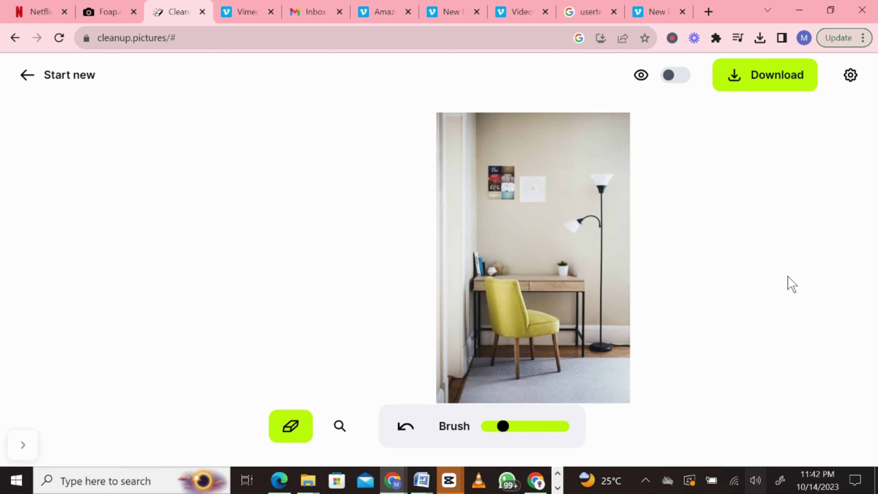
pyautogui.moveTo(535, 196)
pyautogui.mouseDown()
pyautogui.moveTo(506, 145)
pyautogui.moveTo(521, 190)
pyautogui.moveTo(506, 216)
pyautogui.moveTo(492, 182)
pyautogui.moveTo(524, 194)
pyautogui.mouseUp()
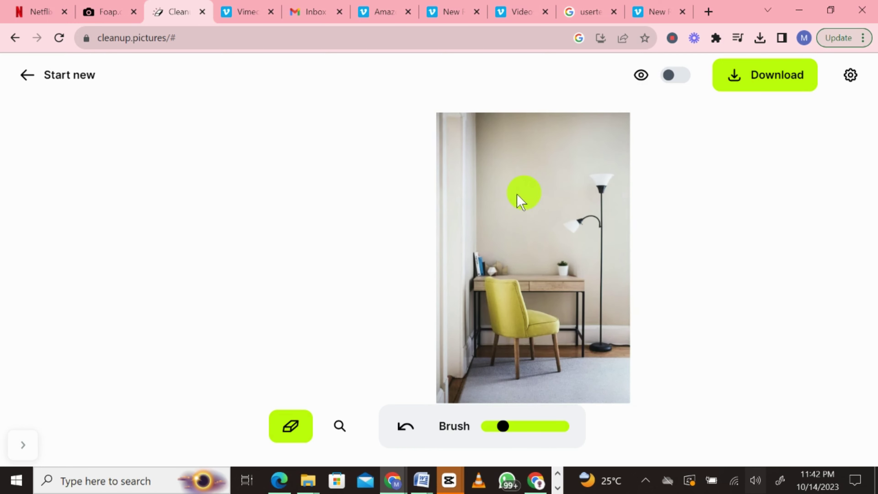
pyautogui.click(406, 437)
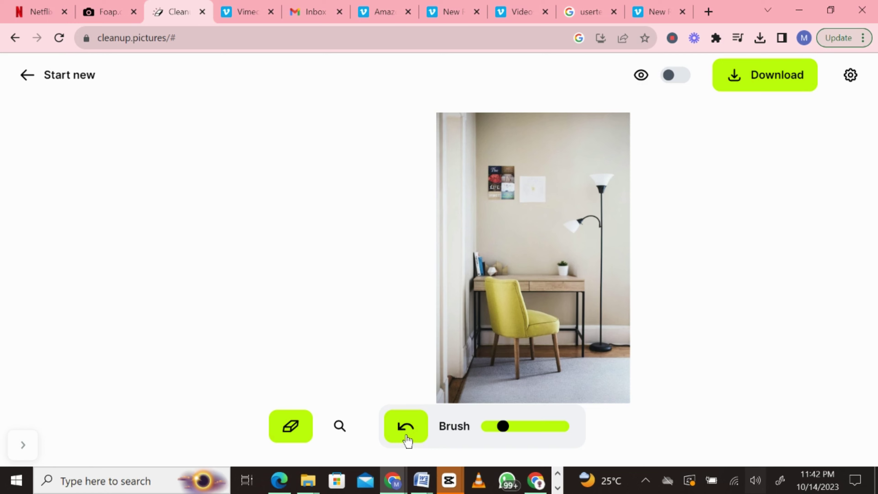
pyautogui.click(408, 438)
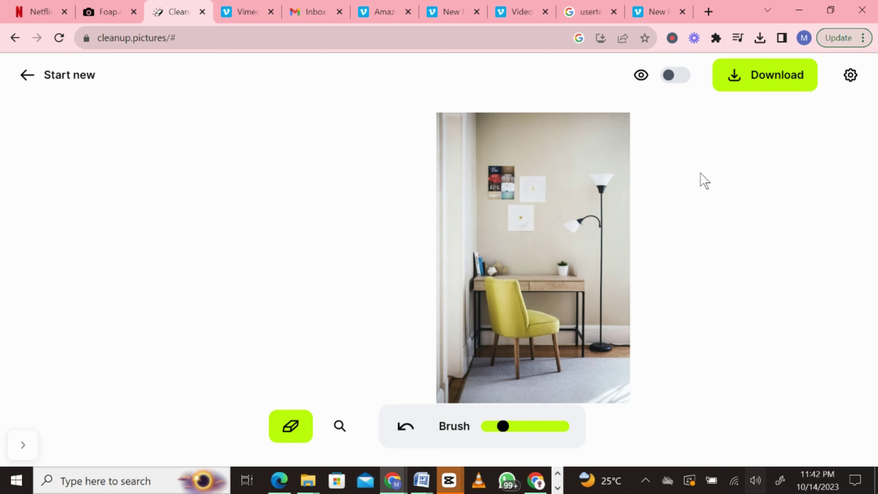
# - Erase the three remaining pictures from the wall and the whole floor lamp beside the desk
pyautogui.moveTo(519, 231)
pyautogui.mouseDown()
pyautogui.moveTo(504, 202)
pyautogui.moveTo(525, 217)
pyautogui.mouseUp()
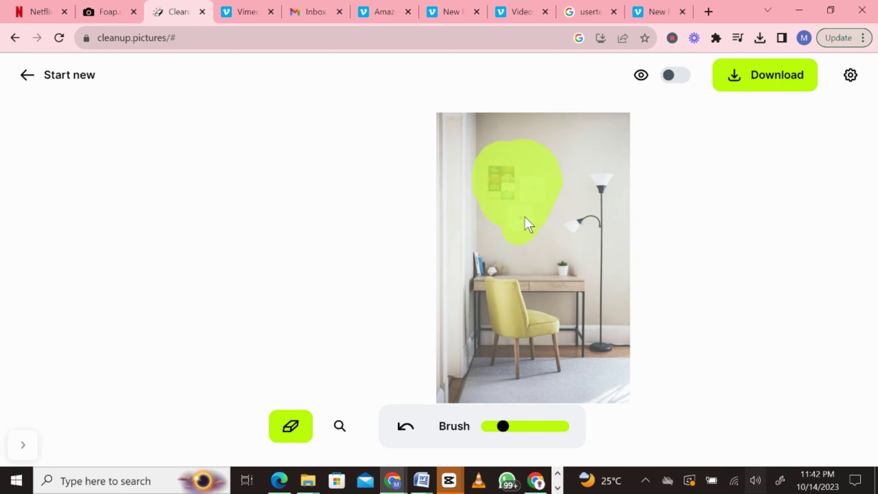
pyautogui.moveTo(571, 223)
pyautogui.mouseDown()
pyautogui.moveTo(606, 180)
pyautogui.moveTo(598, 245)
pyautogui.moveTo(604, 349)
pyautogui.mouseUp()
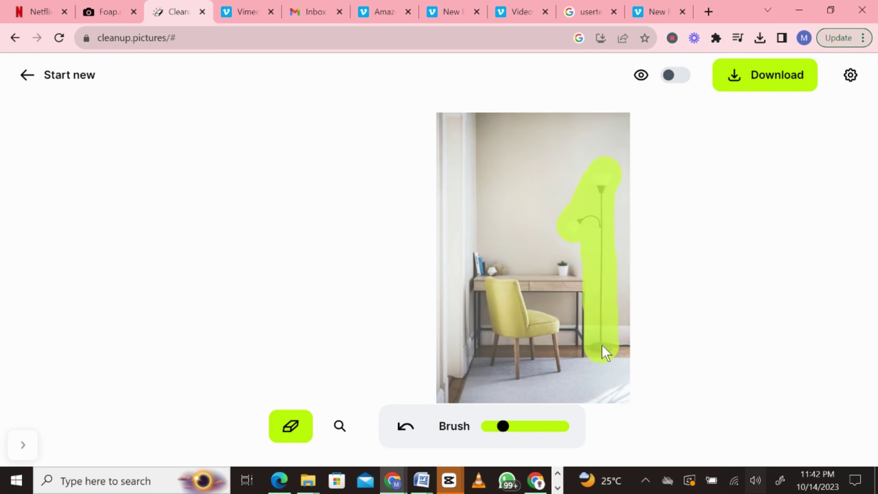